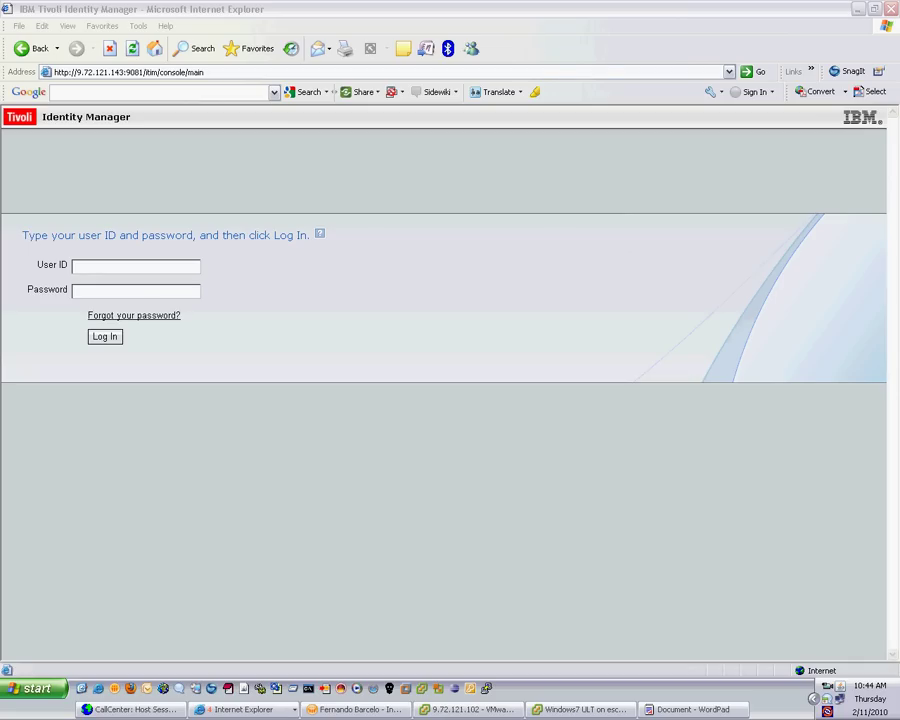
# Log in to the Identity Manager admin console with the administrator user ID and password
pyautogui.hotkey('alt', 'Tab')
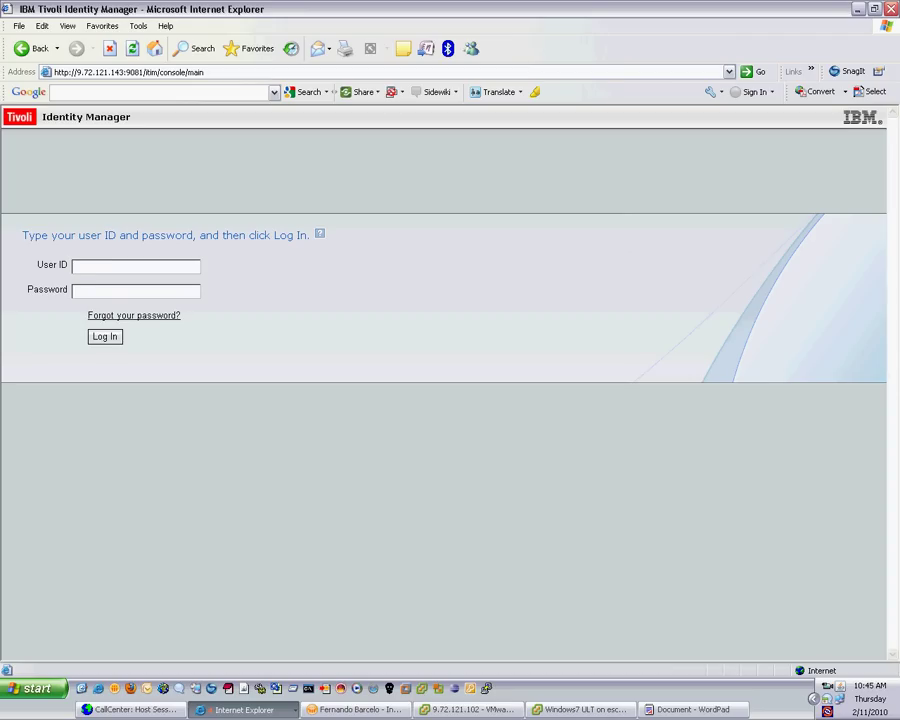
pyautogui.write('itim manager')
pyautogui.press('Tab')
pyautogui.write('******')
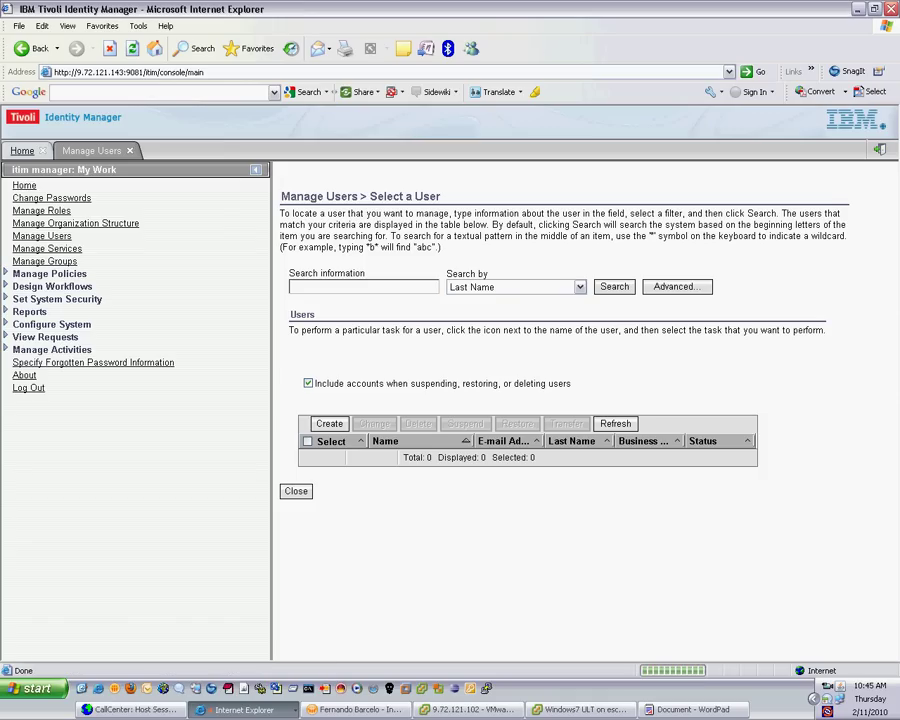
# Search users by the demo user's last name and open that user's Accounts list
pyautogui.write('aa;baba')
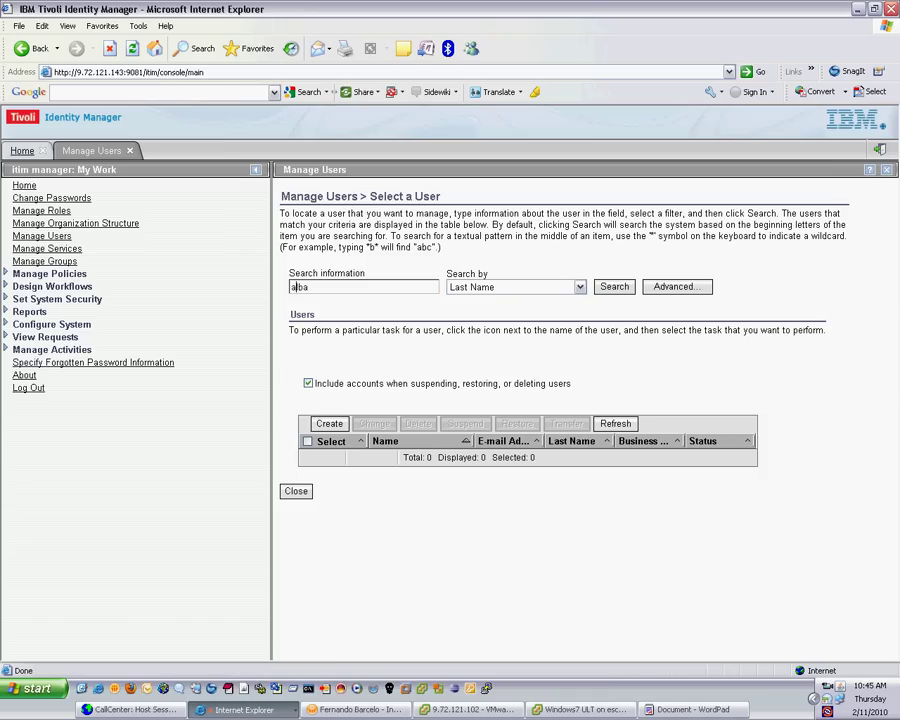
pyautogui.press('BackSpace')
pyautogui.press('BackSpace')
pyautogui.press('BackSpace')
pyautogui.press('BackSpace')
pyautogui.press('BackSpace')
pyautogui.write('lba')
pyautogui.press('Return')
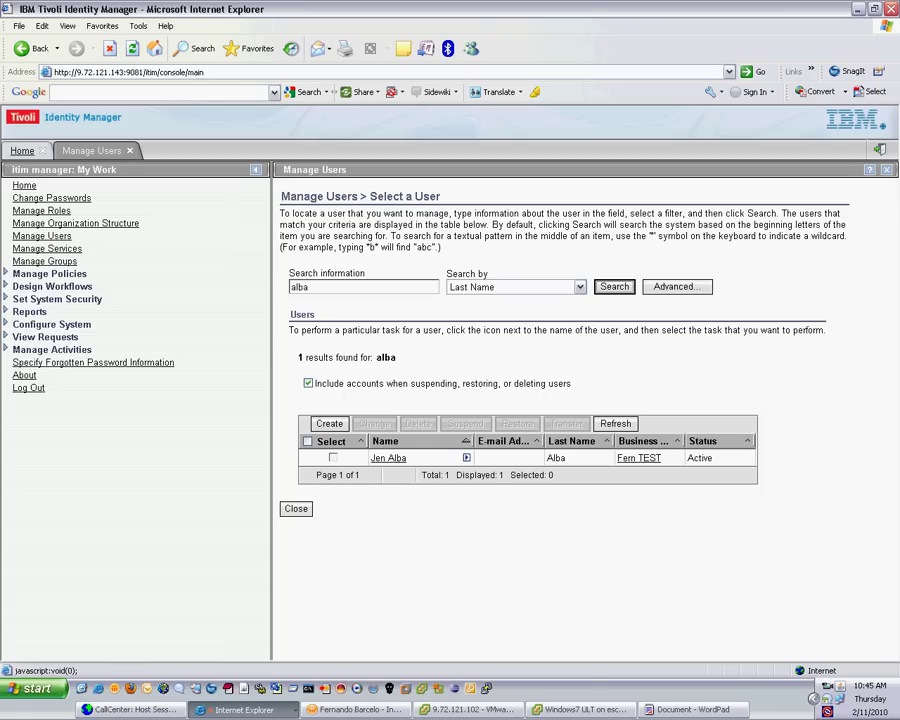
pyautogui.click(466, 457)
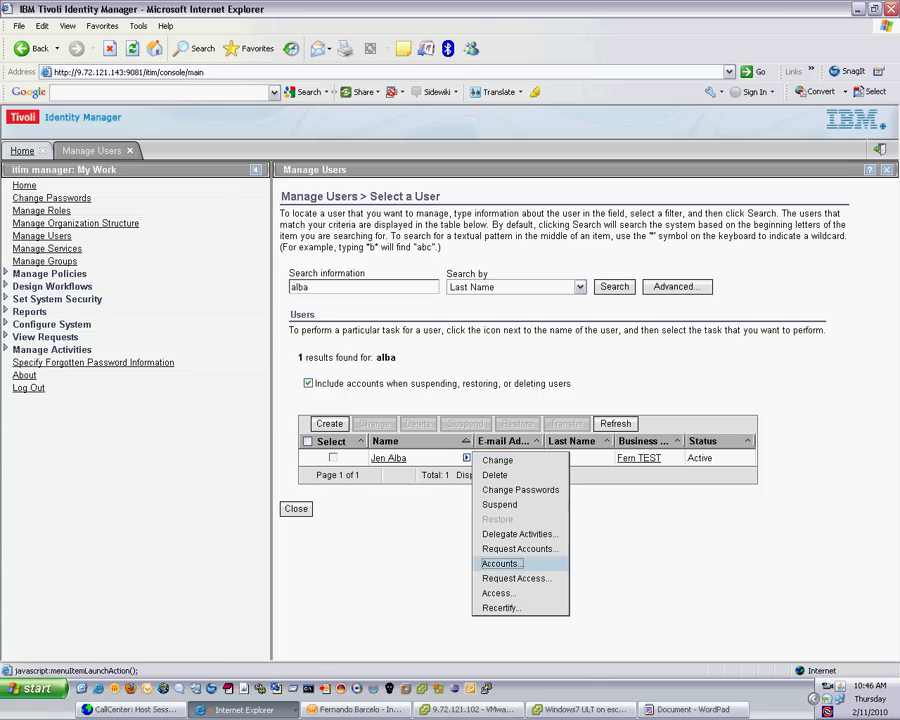
pyautogui.click(502, 563)
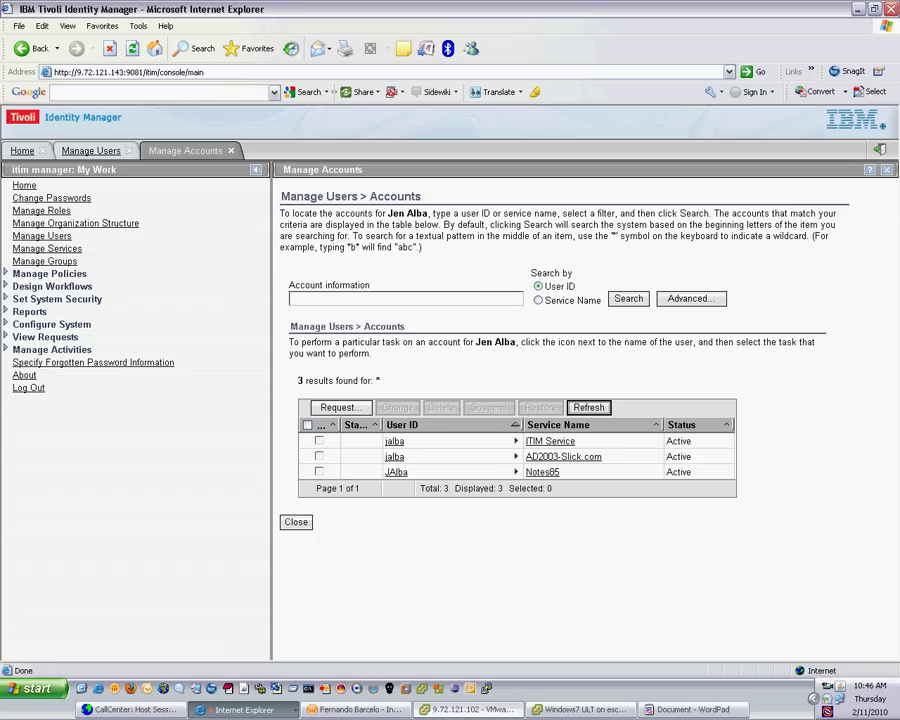
# Switch to the remote Domino server desktop and bring Domino Administrator to the front
pyautogui.click(240, 709)
pyautogui.click(305, 634)
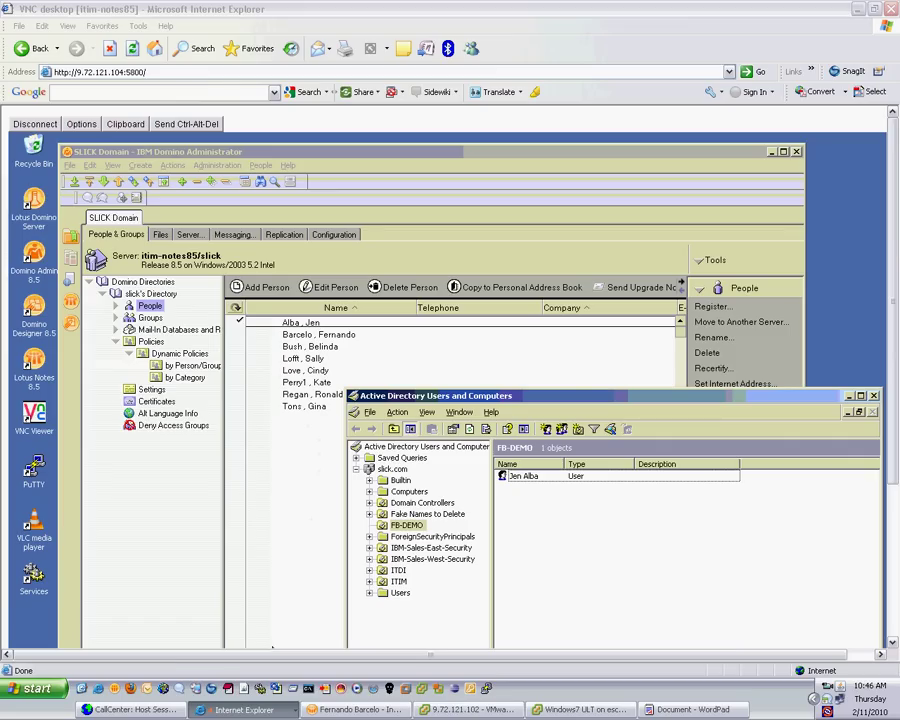
pyautogui.click(240, 709)
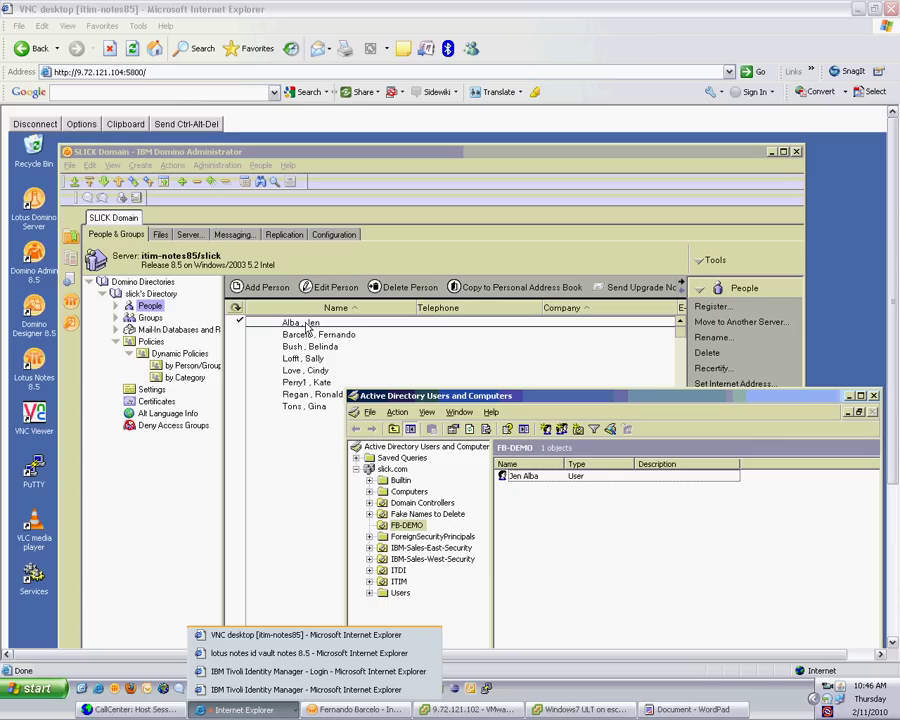
pyautogui.click(162, 236)
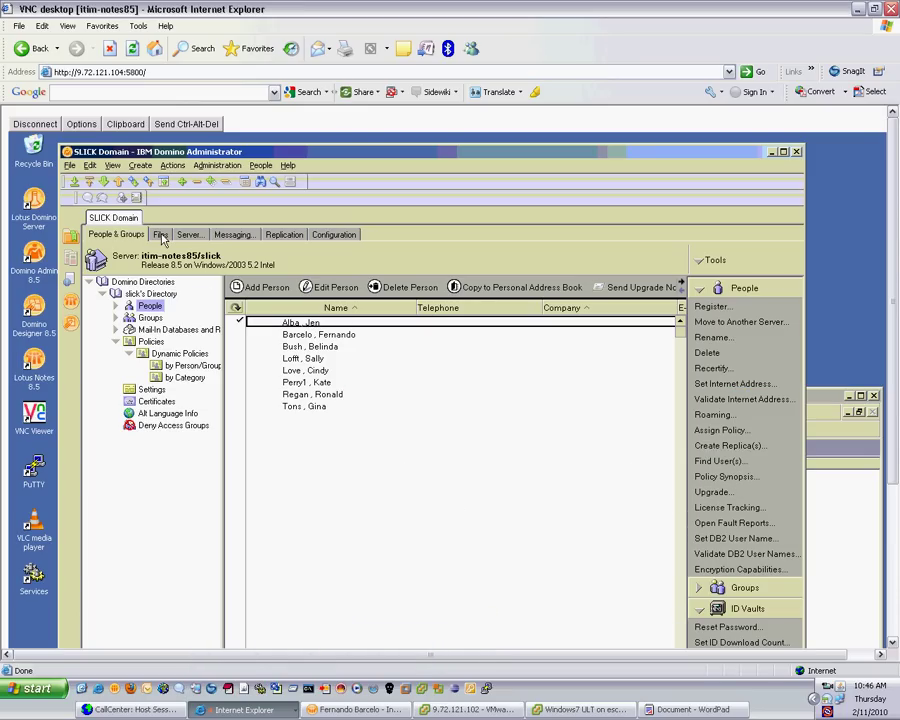
# Review the ITIM Notes85 Vault users, close the vault, and return to the Identity Manager login page
pyautogui.click(162, 236)
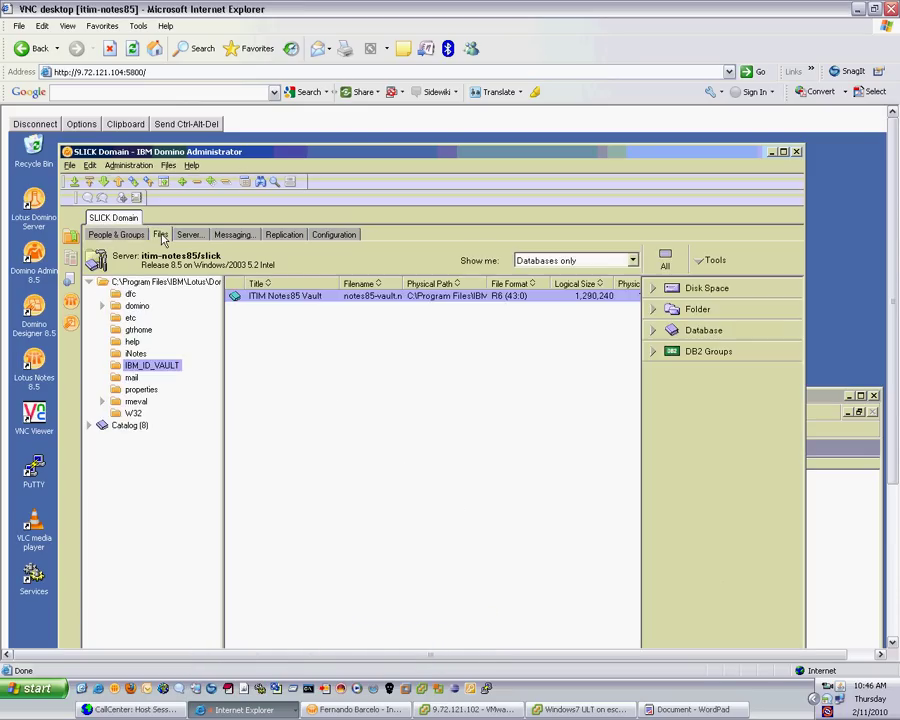
pyautogui.doubleClick(268, 300)
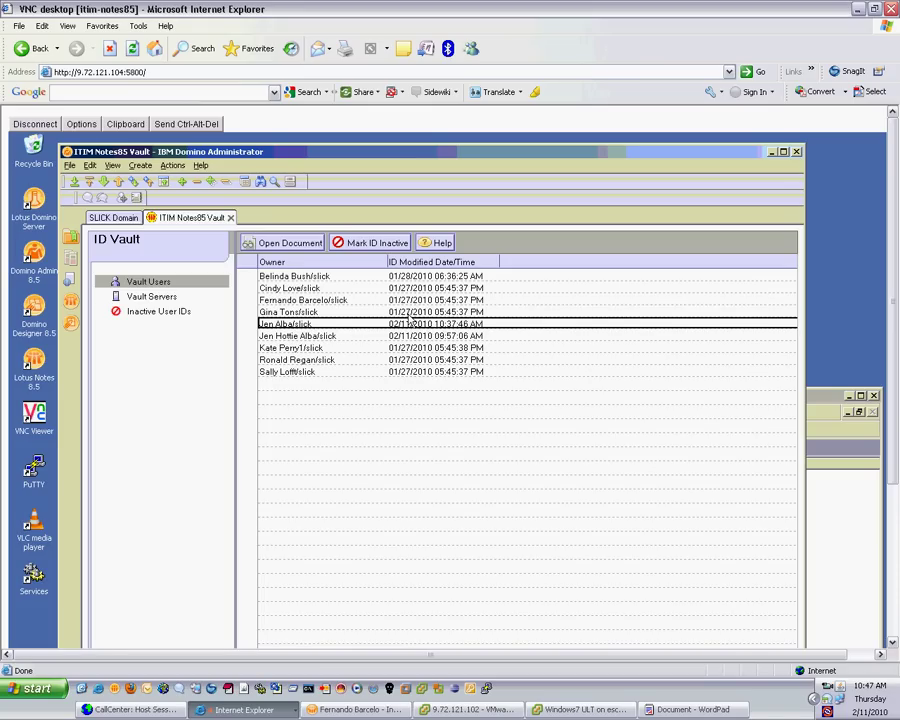
pyautogui.click(230, 219)
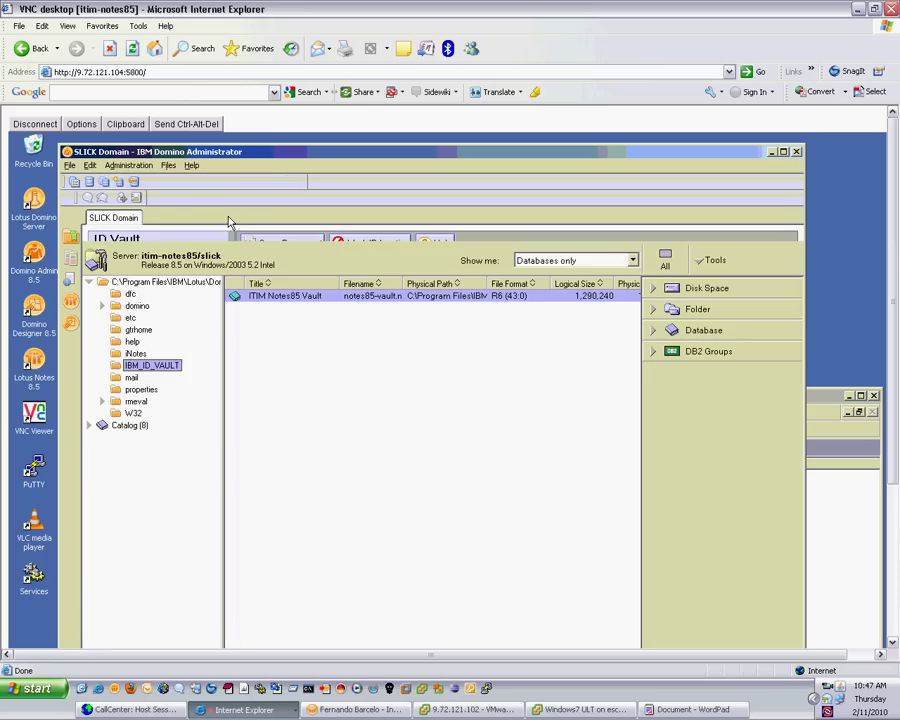
pyautogui.click(244, 709)
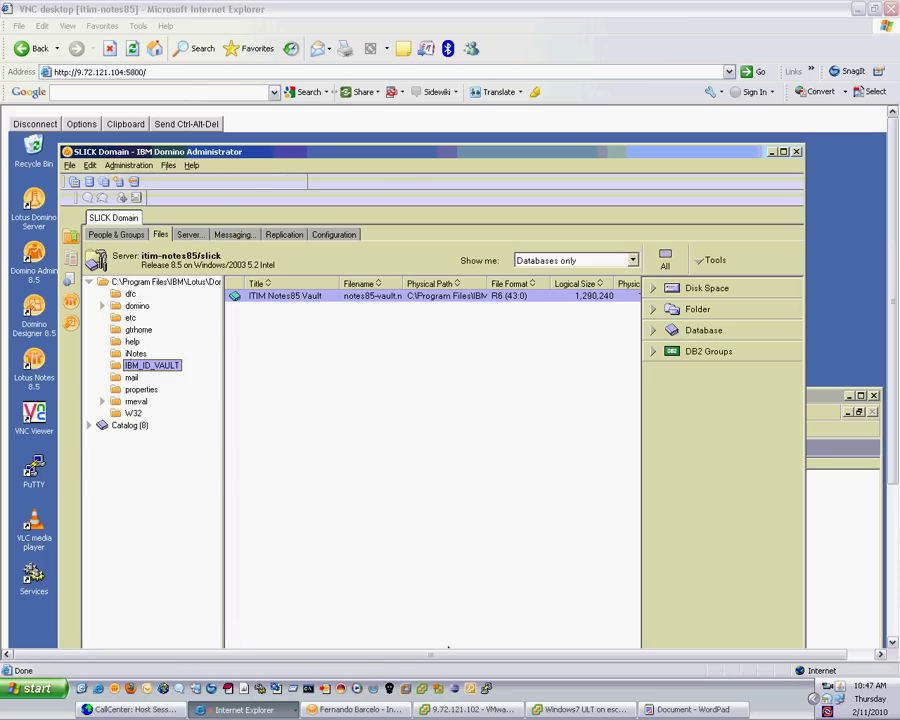
pyautogui.click(330, 671)
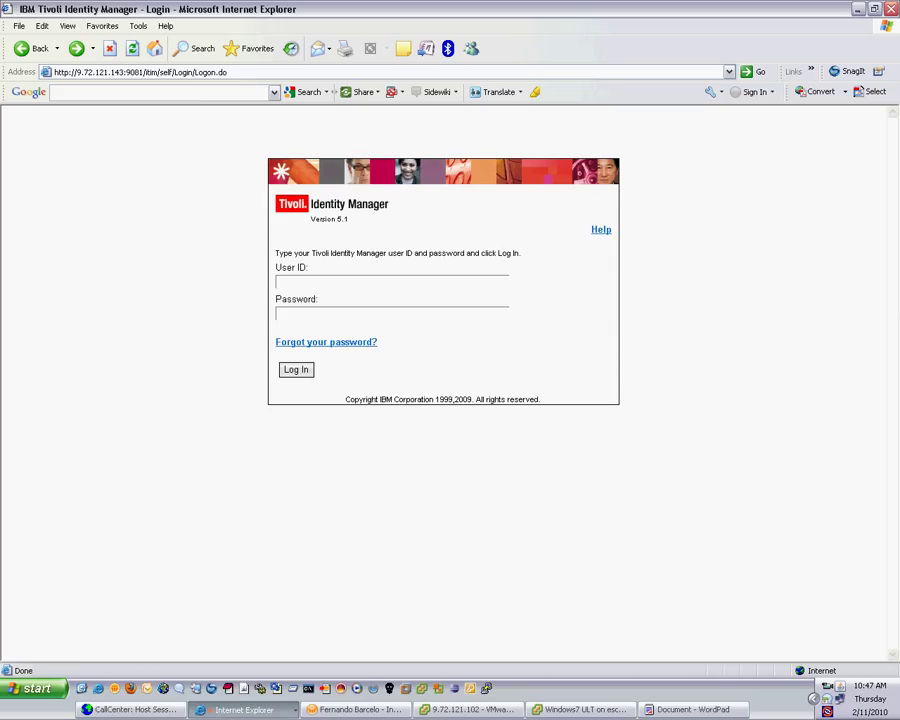
# Return to the Identity Manager admin console, then switch to the Windows 7 VM logon screen
pyautogui.click(244, 709)
pyautogui.click(306, 689)
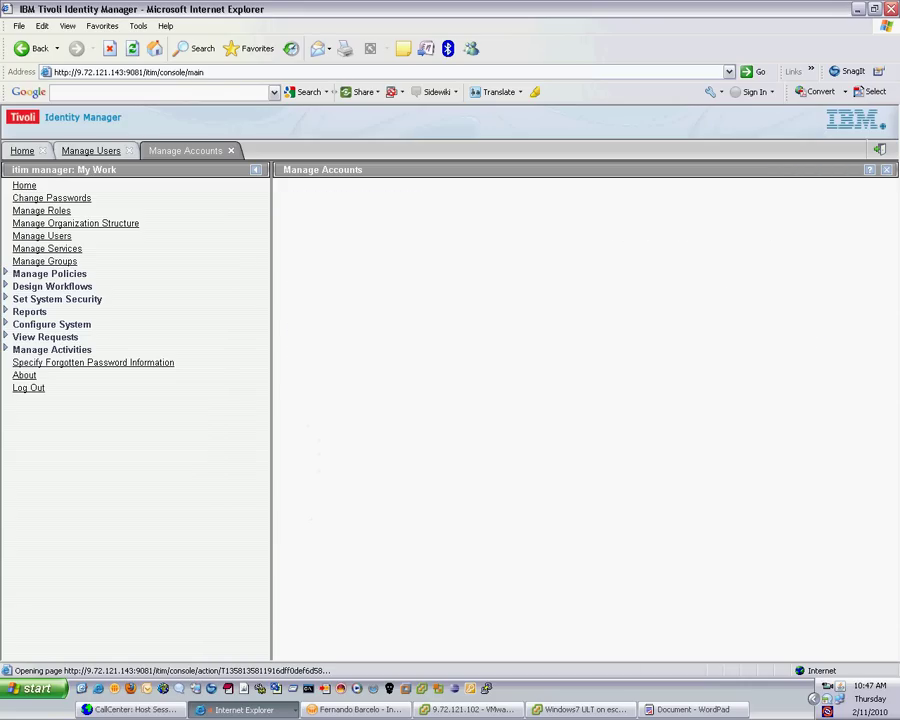
pyautogui.hotkey('alt', 'Tab')
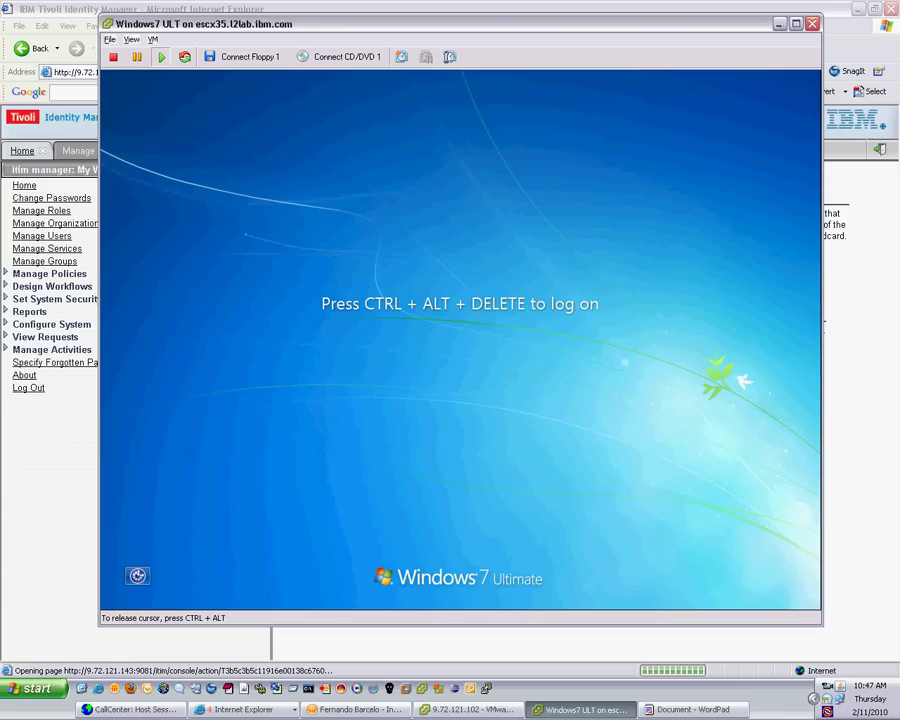
# Send Ctrl+Alt+Del in the Windows 7 VM to reach the password prompt, then return to Identity Manager
pyautogui.press('ctrl+alt+Insert')
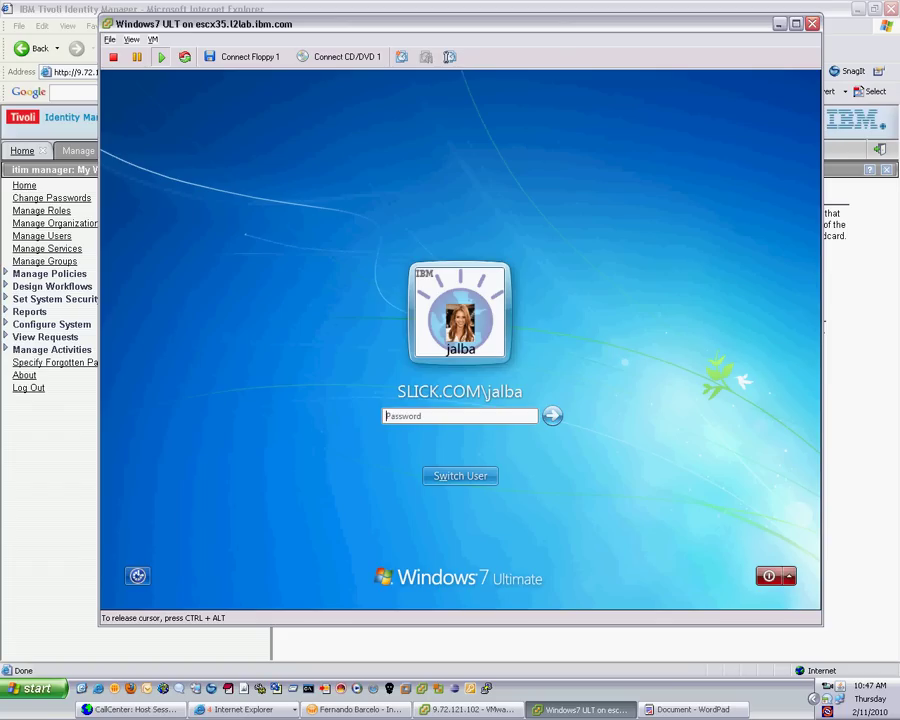
pyautogui.hotkey('alt', 'Tab')
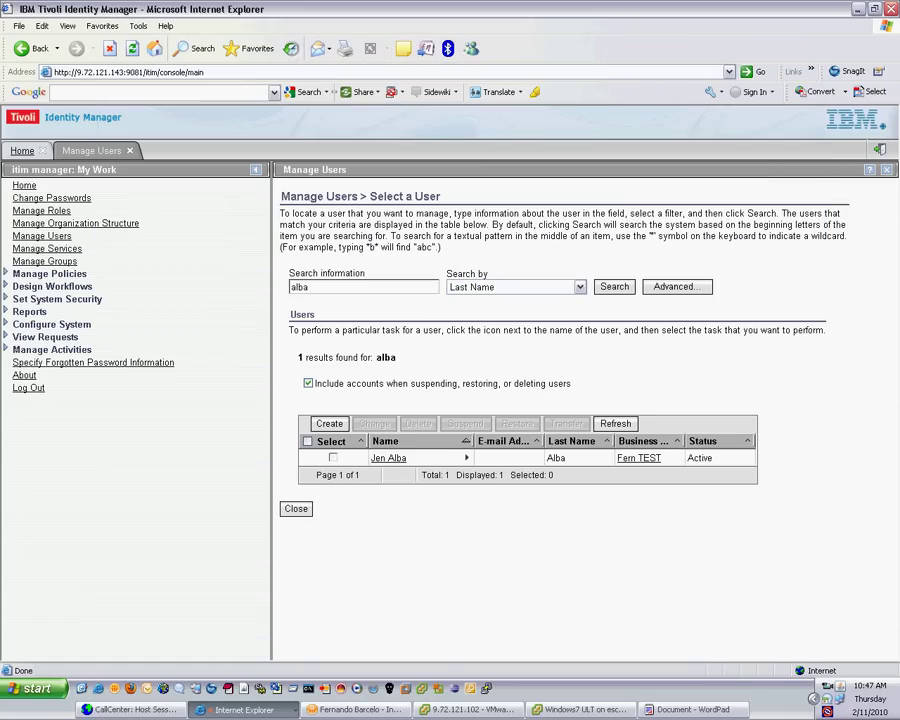
# Open Change Passwords for the found user and enter the new password
pyautogui.click(466, 457)
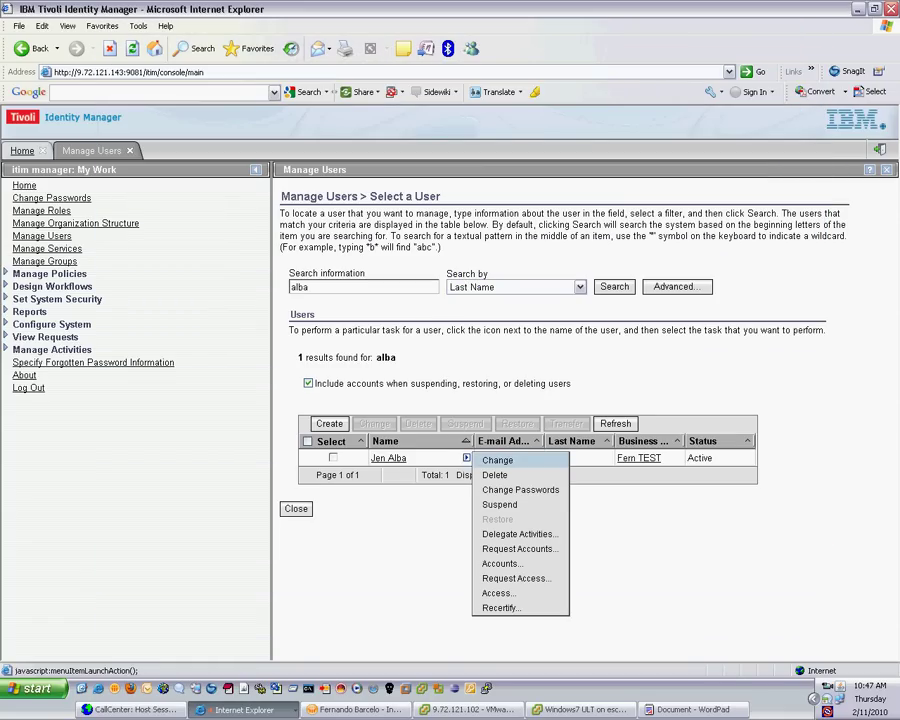
pyautogui.click(520, 489)
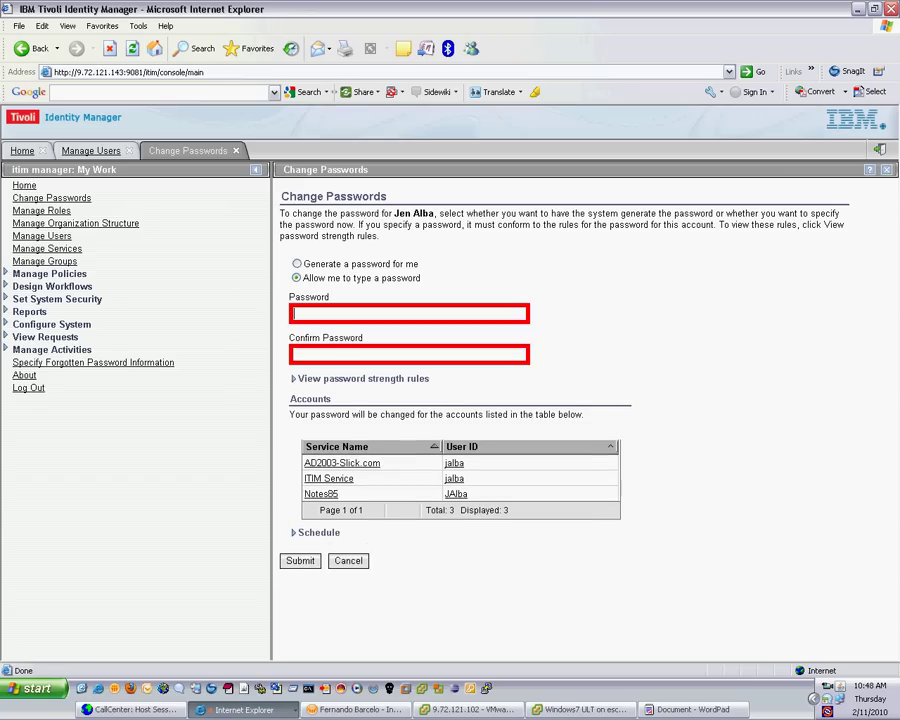
pyautogui.write('***')
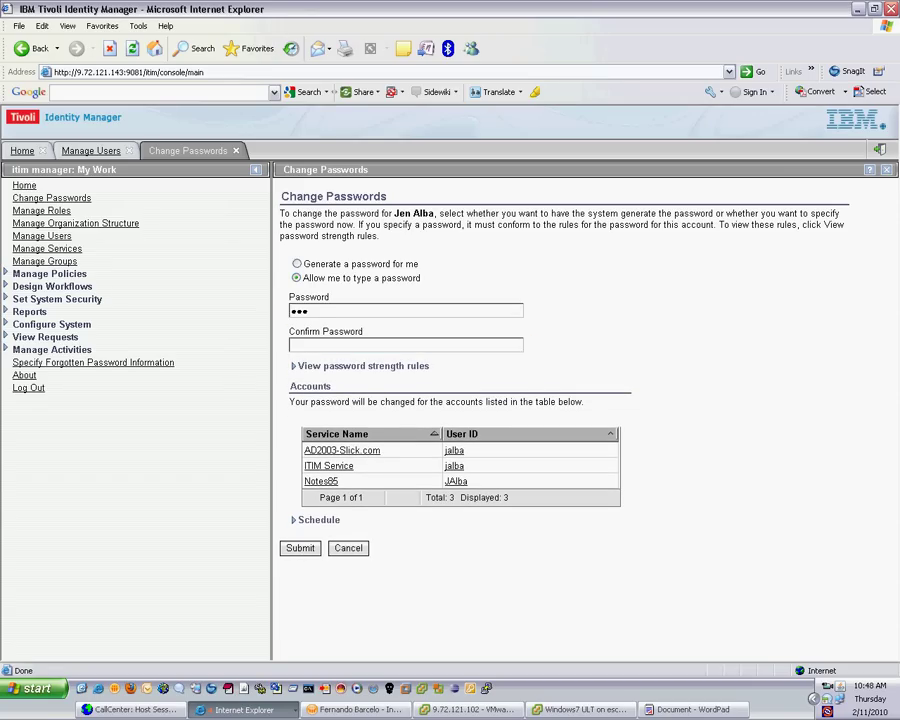
pyautogui.write('*********')
# Confirm the new password and submit the change for all three accounts
pyautogui.click(300, 345)
pyautogui.write('************')
pyautogui.press('Return')
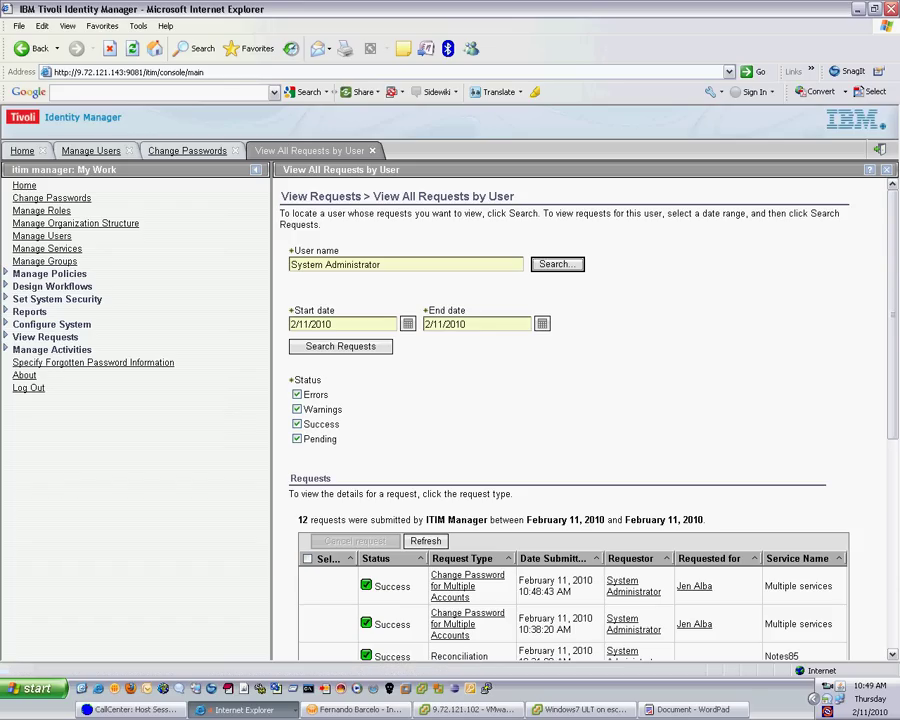
# Log on to Windows 7 in the VM with the user's new password
pyautogui.click(580, 709)
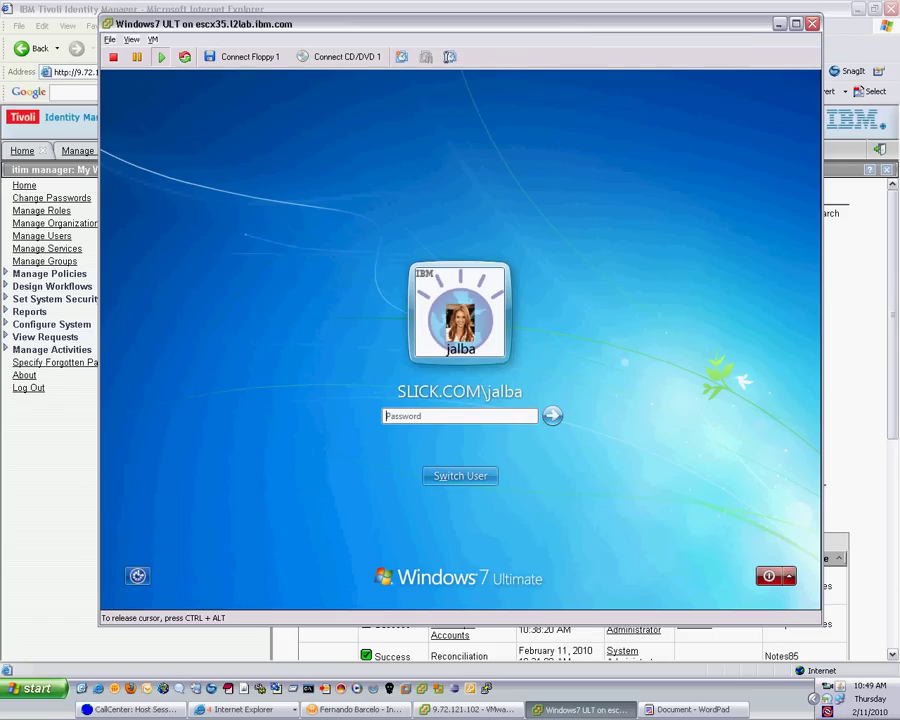
pyautogui.click(459, 416)
pyautogui.write('***********')
pyautogui.press('Return')
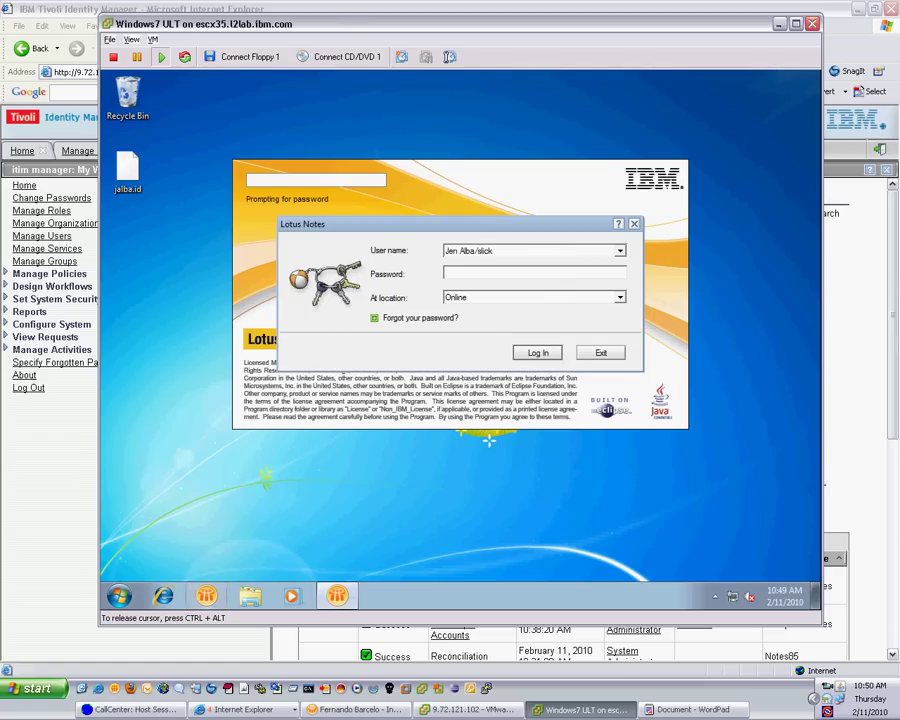
# Enter the reset password at the Lotus Notes login to reach the Home page
pyautogui.write('XXXXXXXXXXXXXXXXXXXXXXXXXXXX')
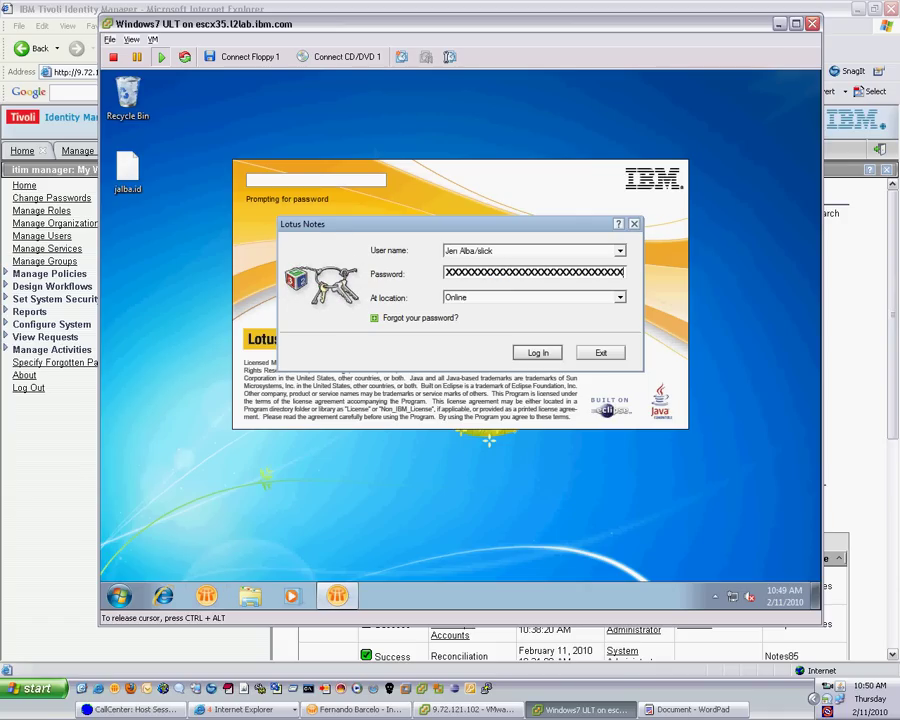
pyautogui.press('BackSpace')
pyautogui.press('BackSpace')
pyautogui.press('BackSpace')
pyautogui.press('BackSpace')
pyautogui.press('BackSpace')
pyautogui.press('BackSpace')
pyautogui.press('BackSpace')
pyautogui.press('BackSpace')
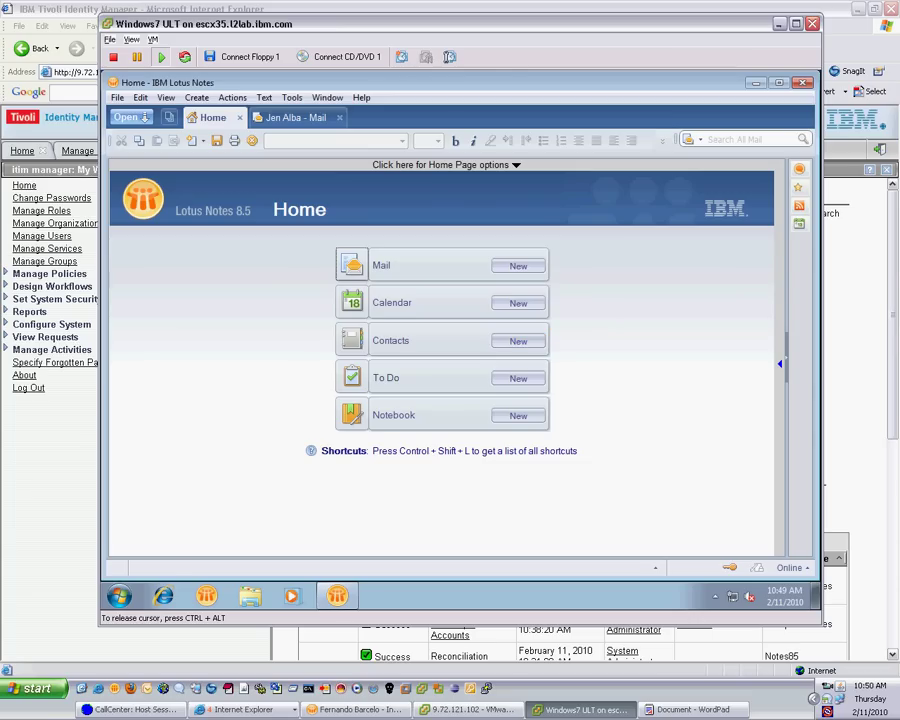
# Send yourself a memo with subject 'new pw' and the new password in the body
pyautogui.click(295, 117)
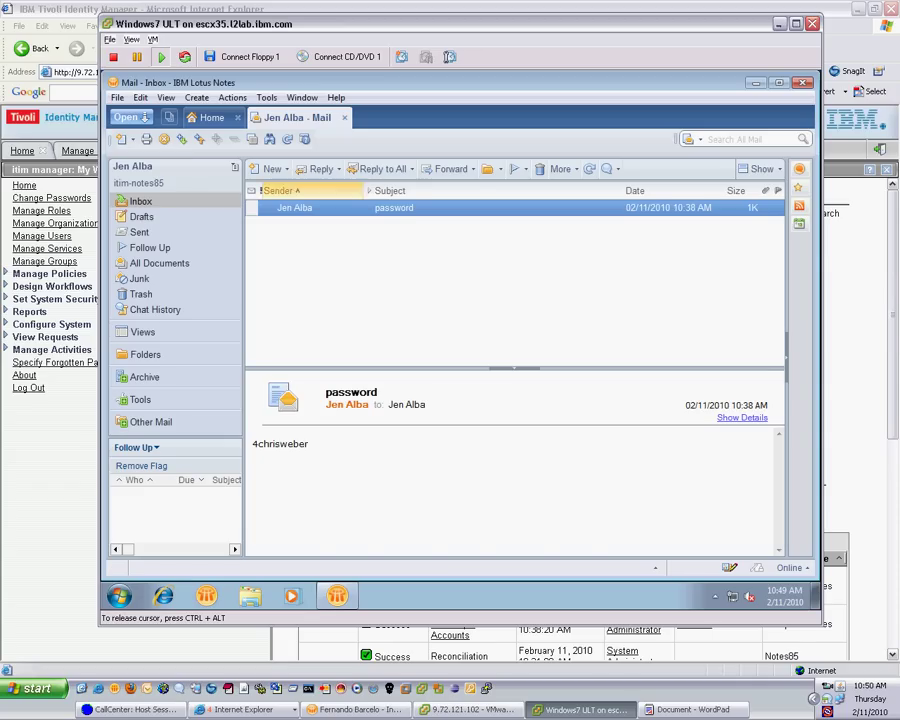
pyautogui.hotkey('ctrl', 'm')
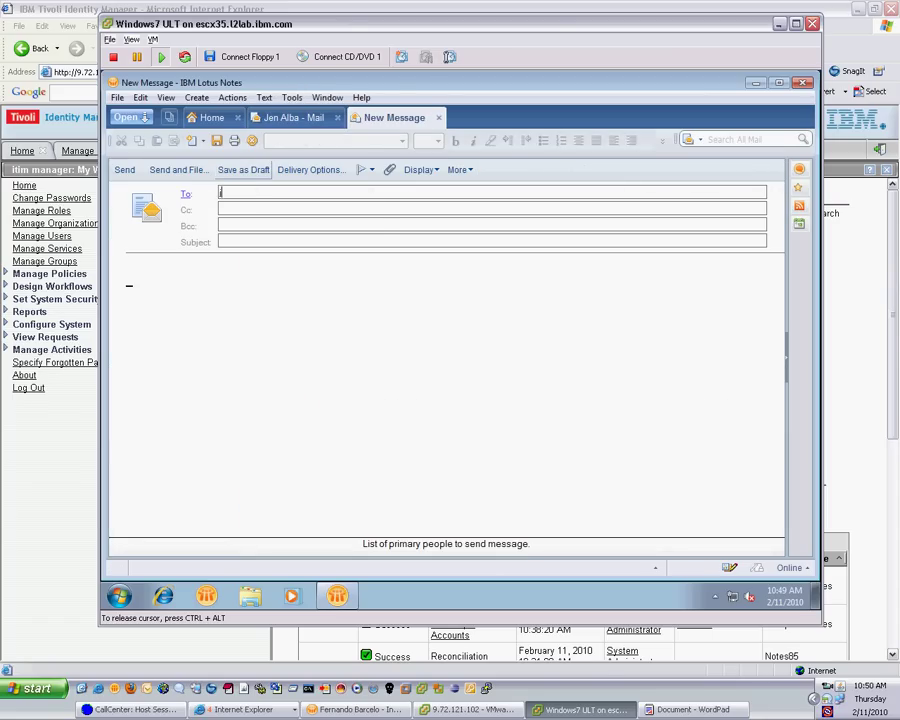
pyautogui.press('Return')
pyautogui.press('Tab')
pyautogui.press('Tab')
pyautogui.press('Tab')
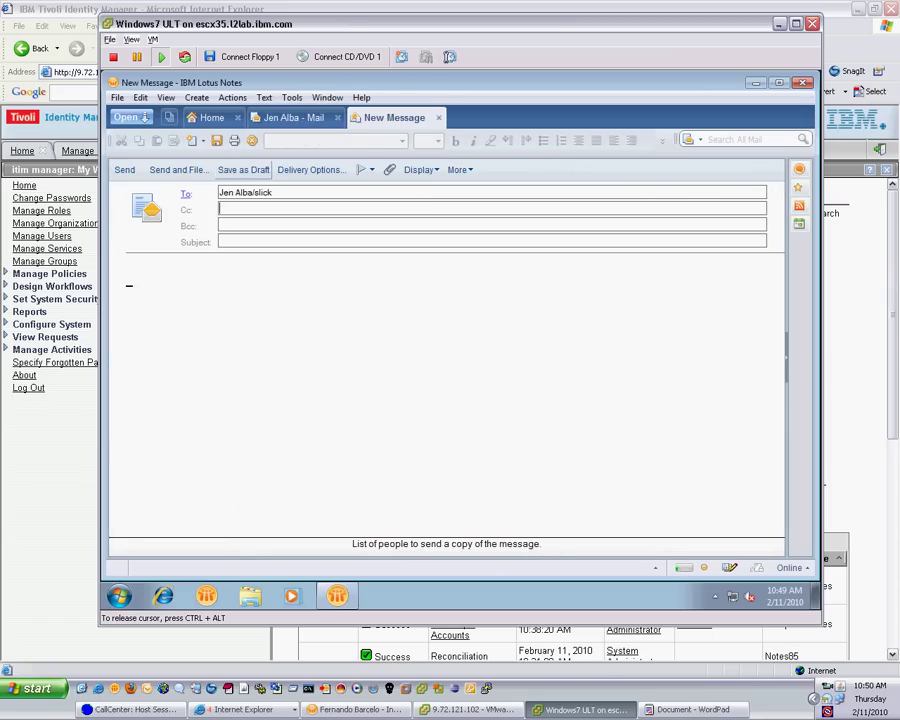
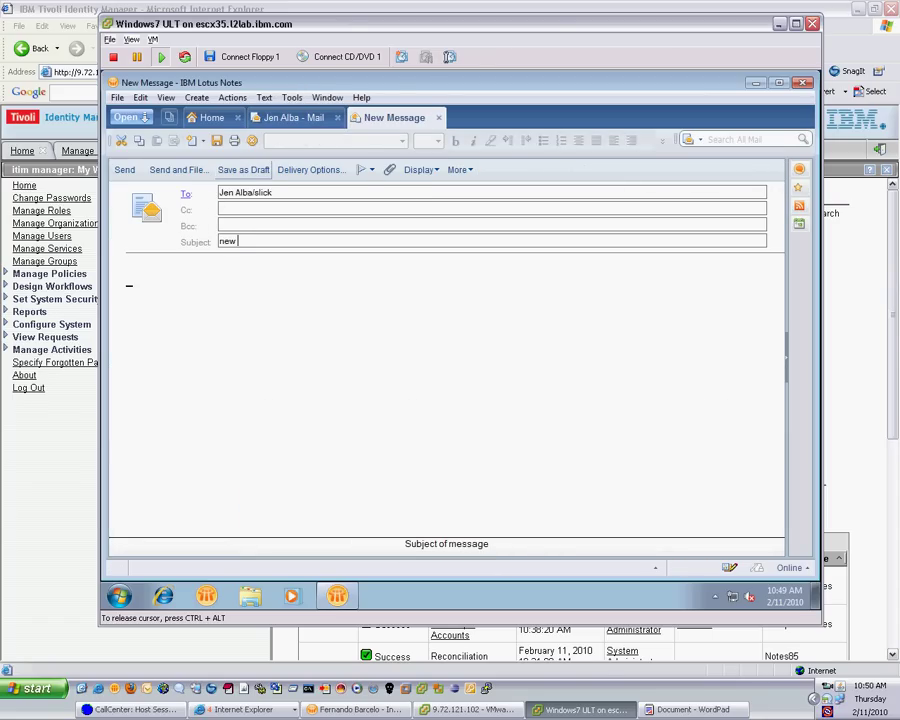
pyautogui.press('Tab')
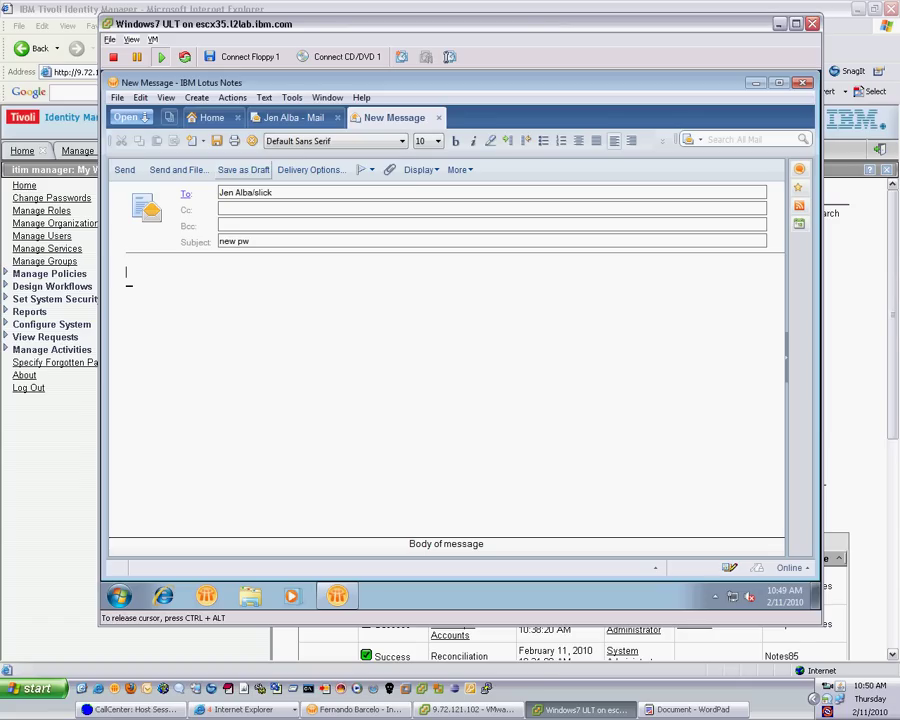
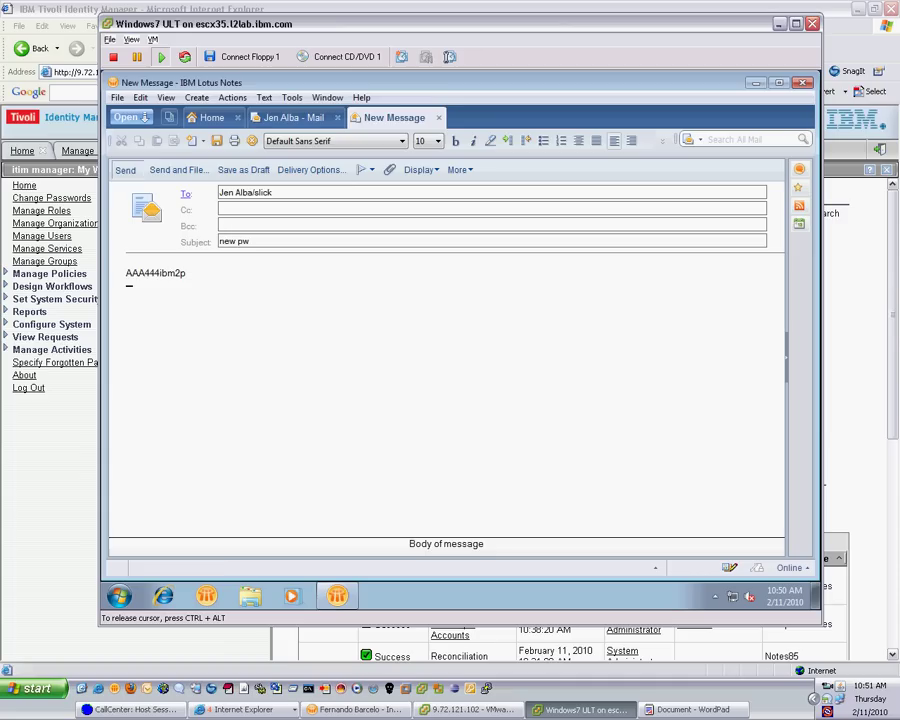
pyautogui.hotkey('alt', '1')
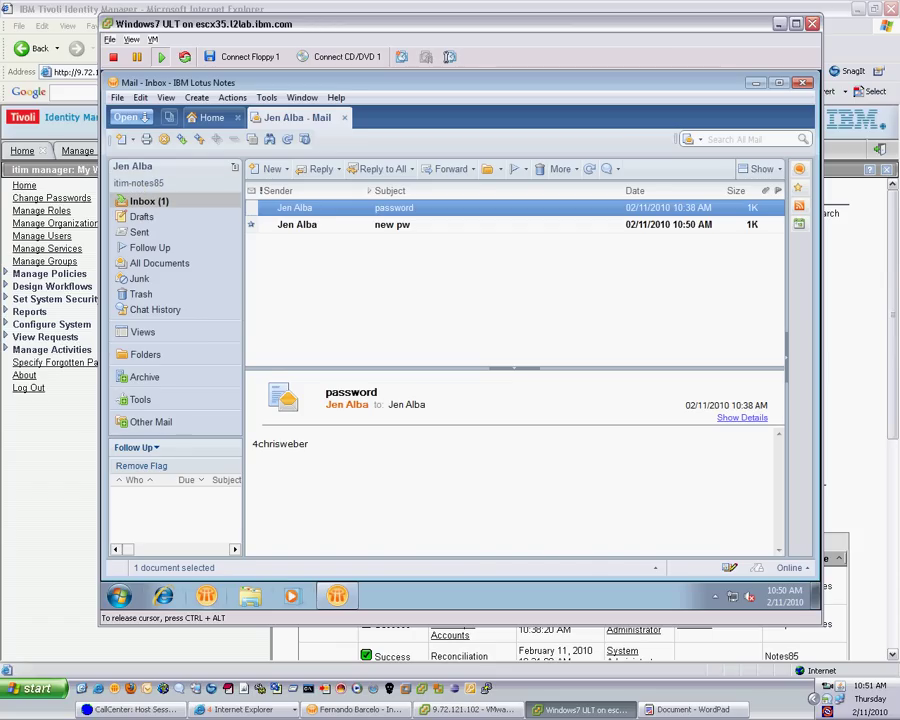
# Sign in to iNotes web mail in Internet Explorer with the user's name and newly reset password
pyautogui.click(163, 596)
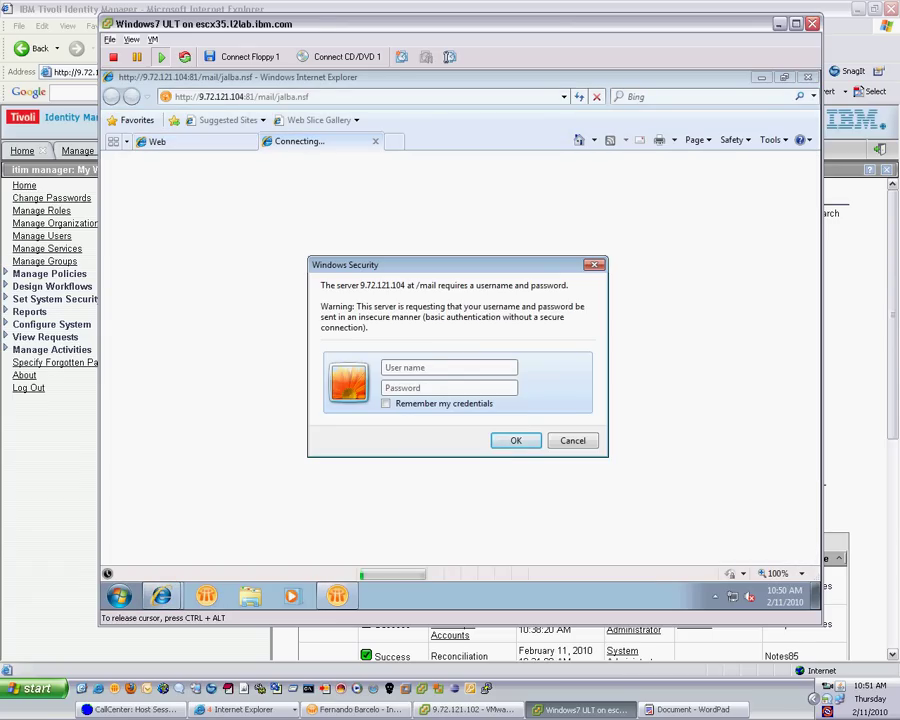
pyautogui.press('Tab')
pyautogui.write('***********')
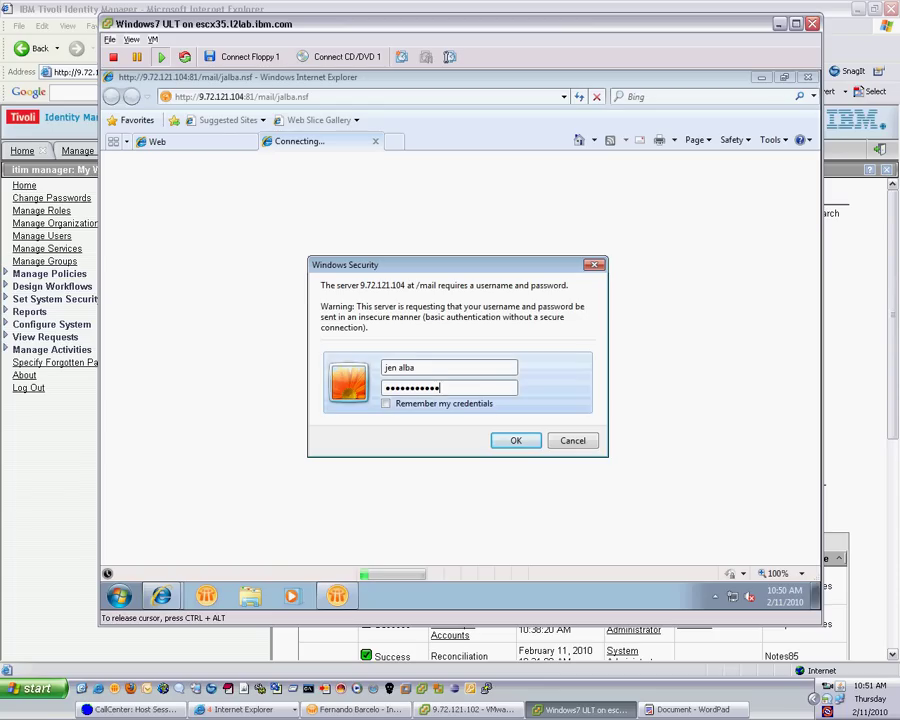
pyautogui.press('Return')
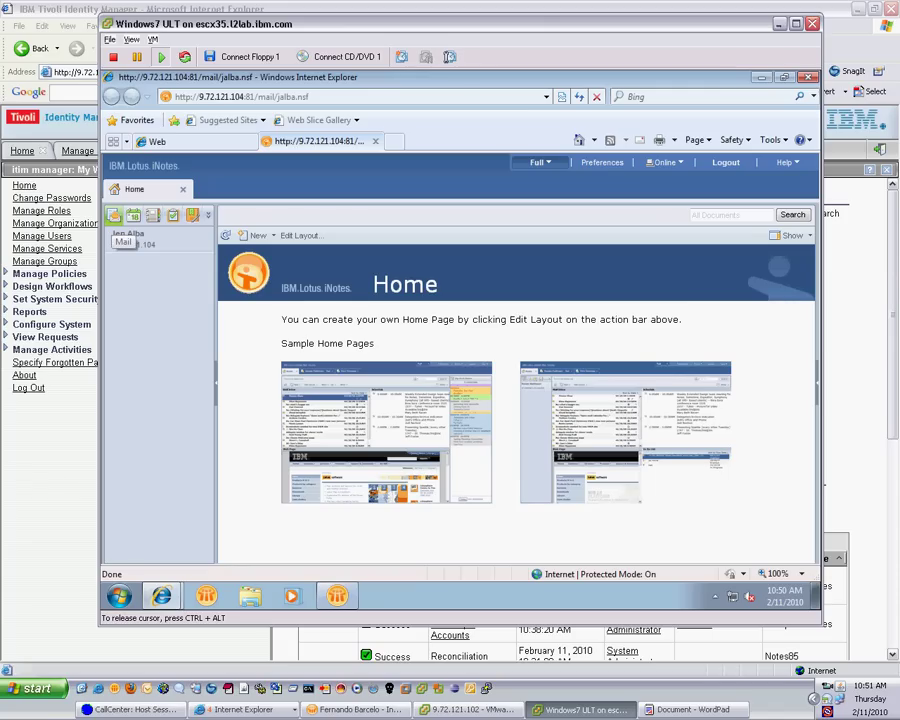
# Open Mail-Inbox and open the 'new pw' message to view the sent password
pyautogui.click(114, 215)
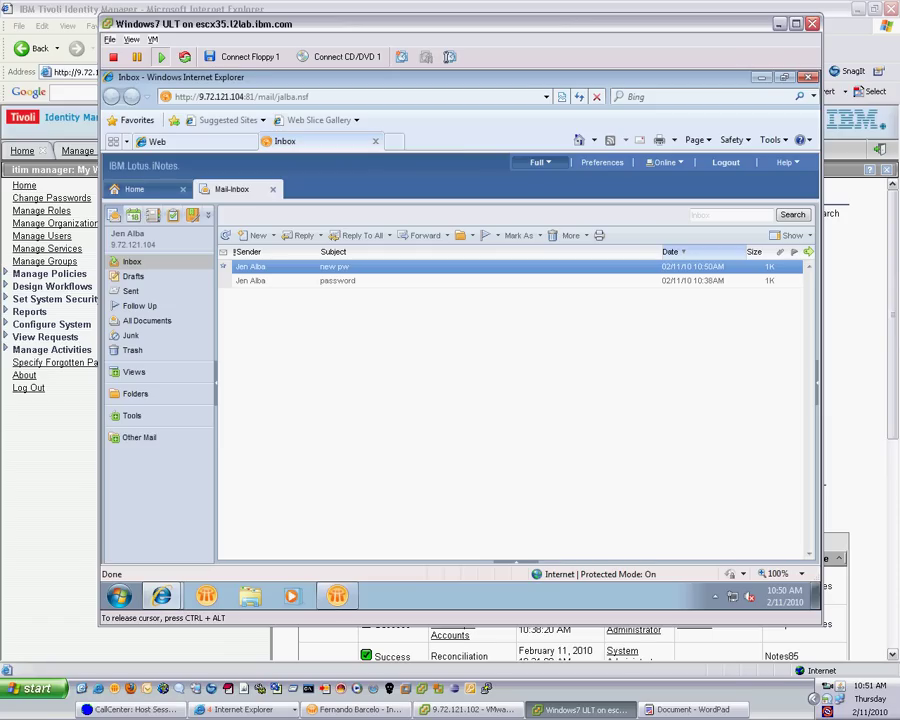
pyautogui.press('Return')
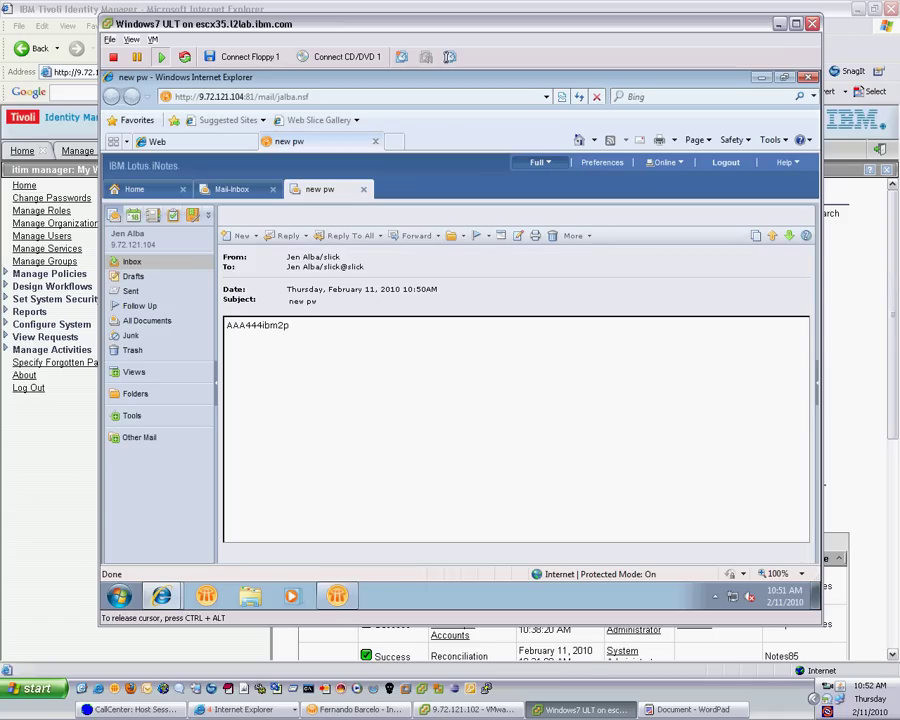
# Log out of iNotes with 'Logout for Shared PCs' on, deleting cached mail files
pyautogui.click(726, 162)
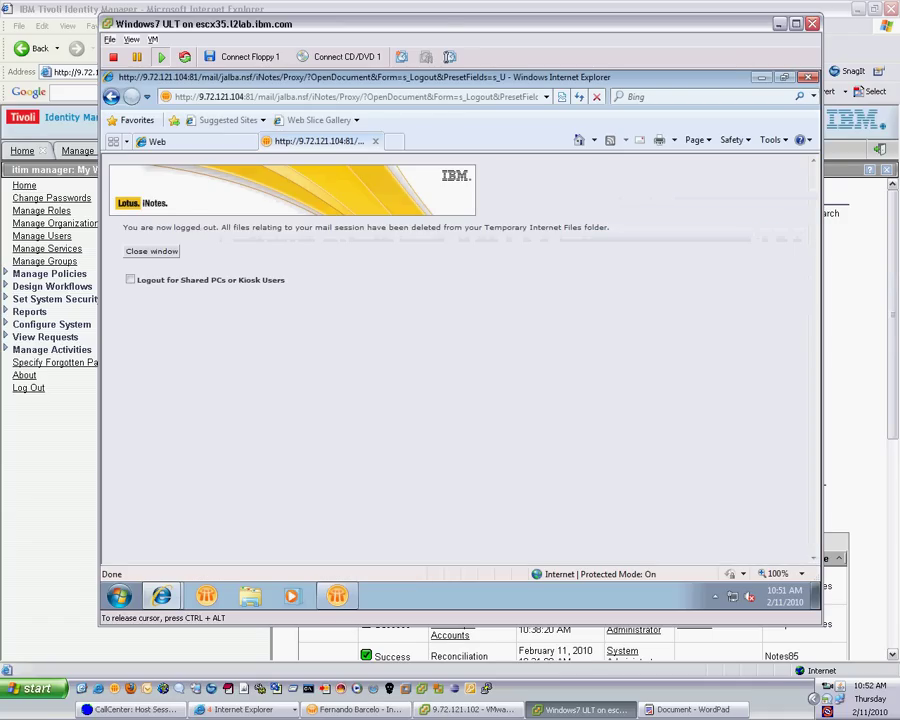
pyautogui.click(130, 280)
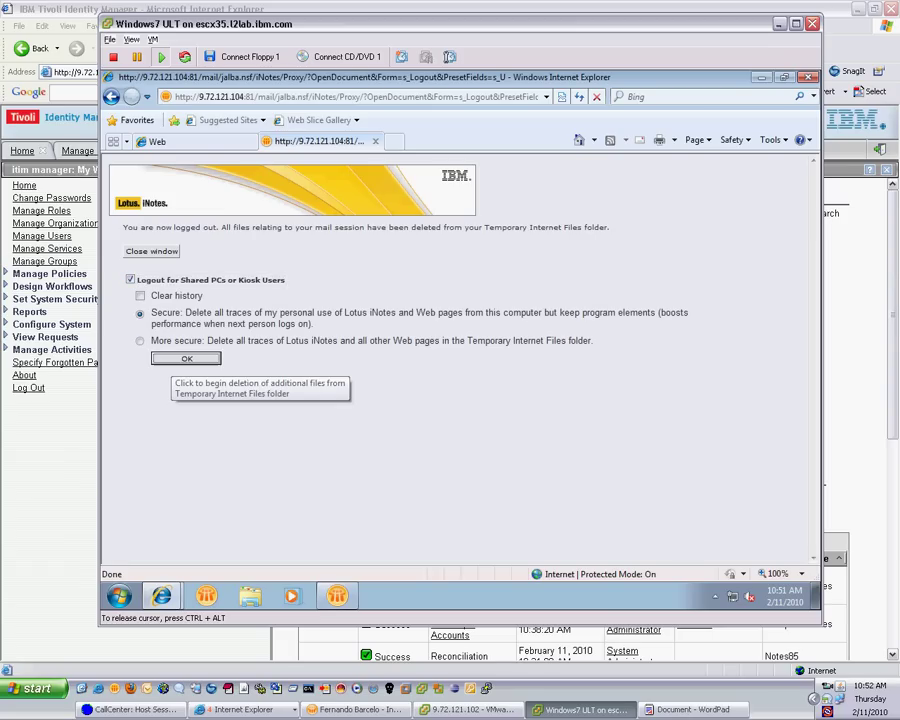
pyautogui.click(186, 358)
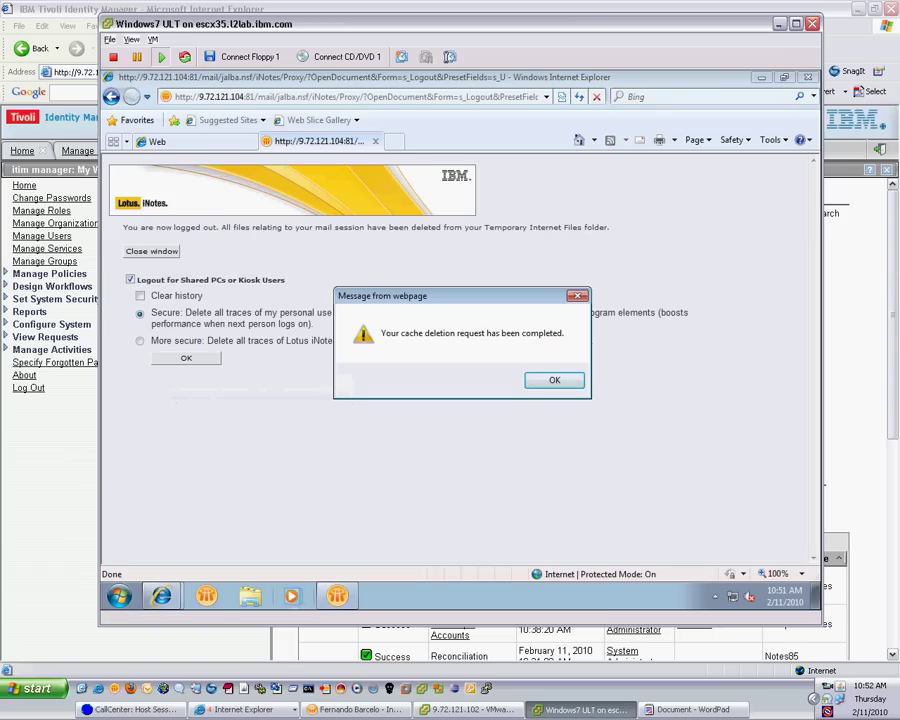
pyautogui.press('Return')
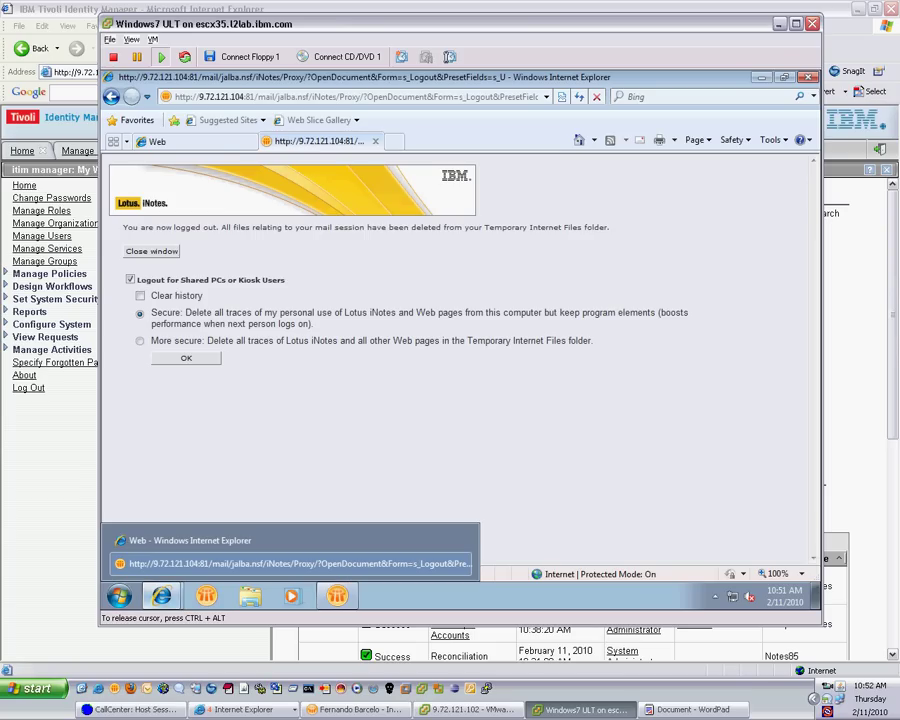
# Log off Windows, force-closing the still-running Notes, and bring up the credits document
pyautogui.click(119, 596)
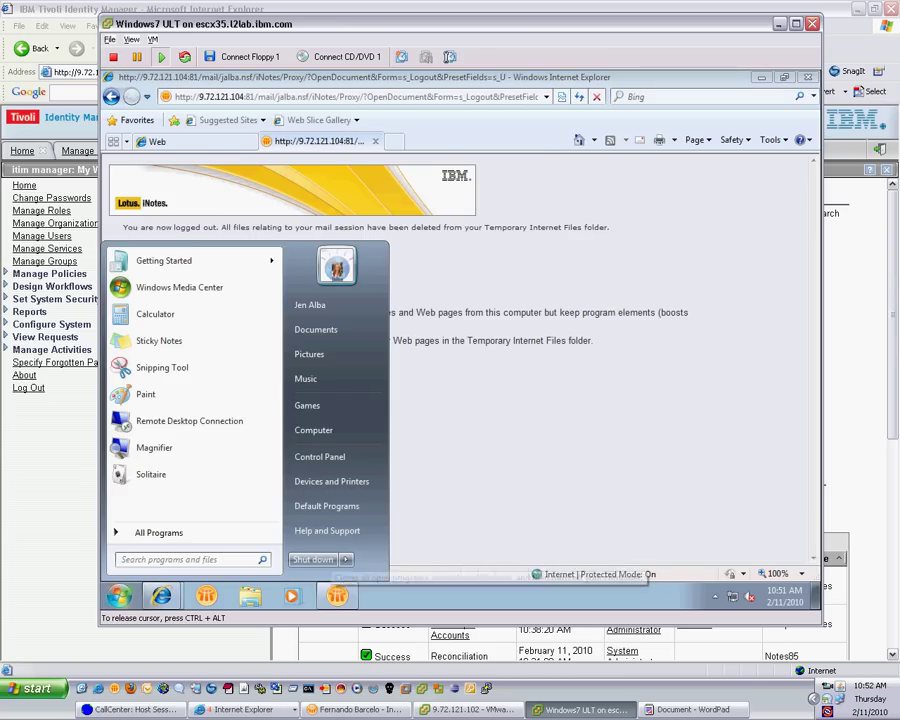
pyautogui.click(345, 559)
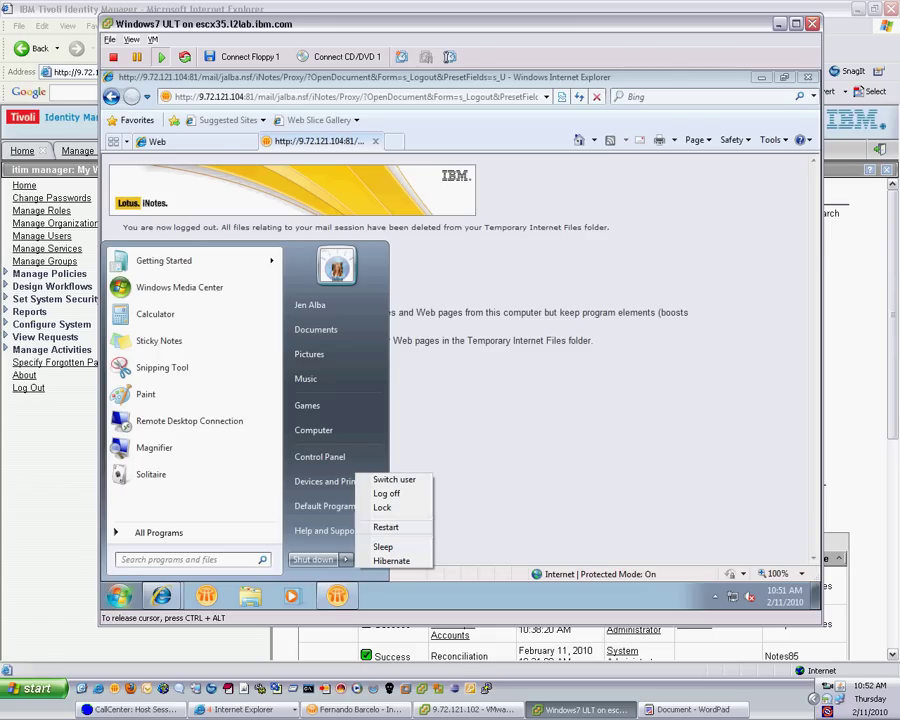
pyautogui.click(386, 493)
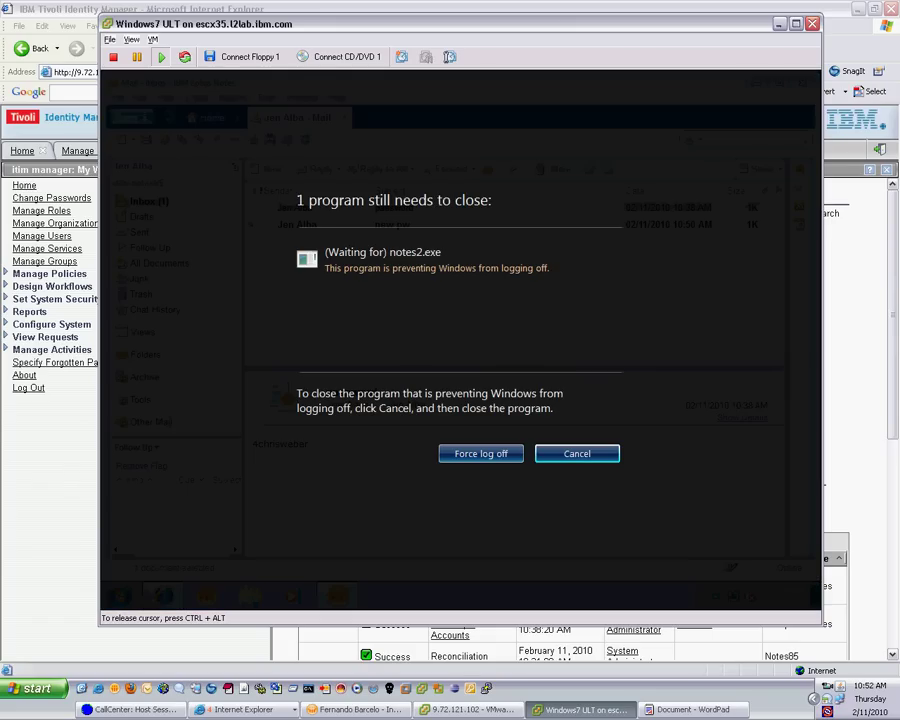
pyautogui.click(481, 453)
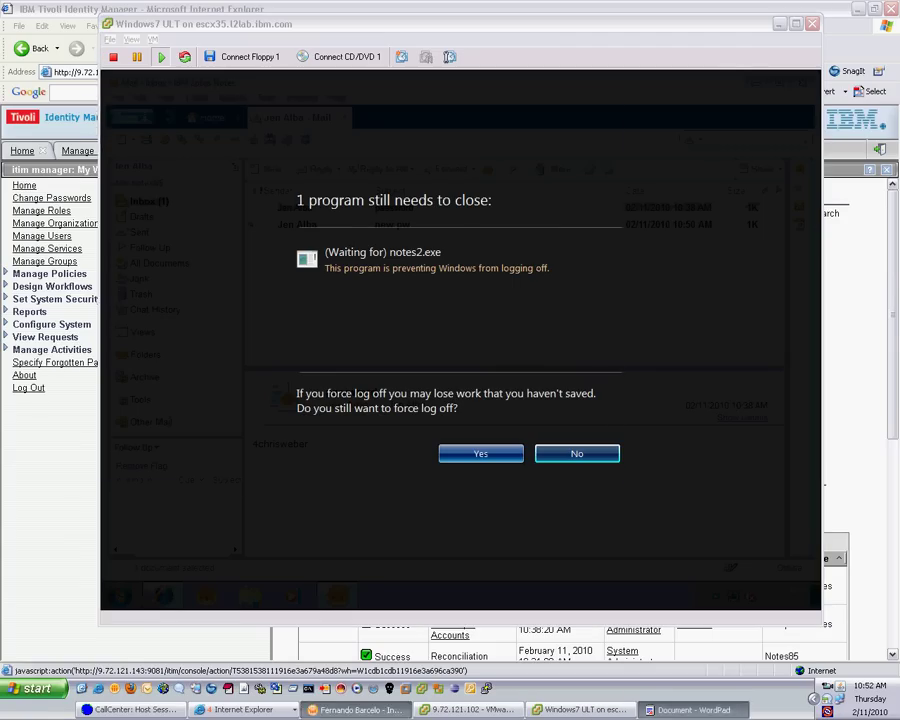
pyautogui.hotkey('alt', 'Tab')
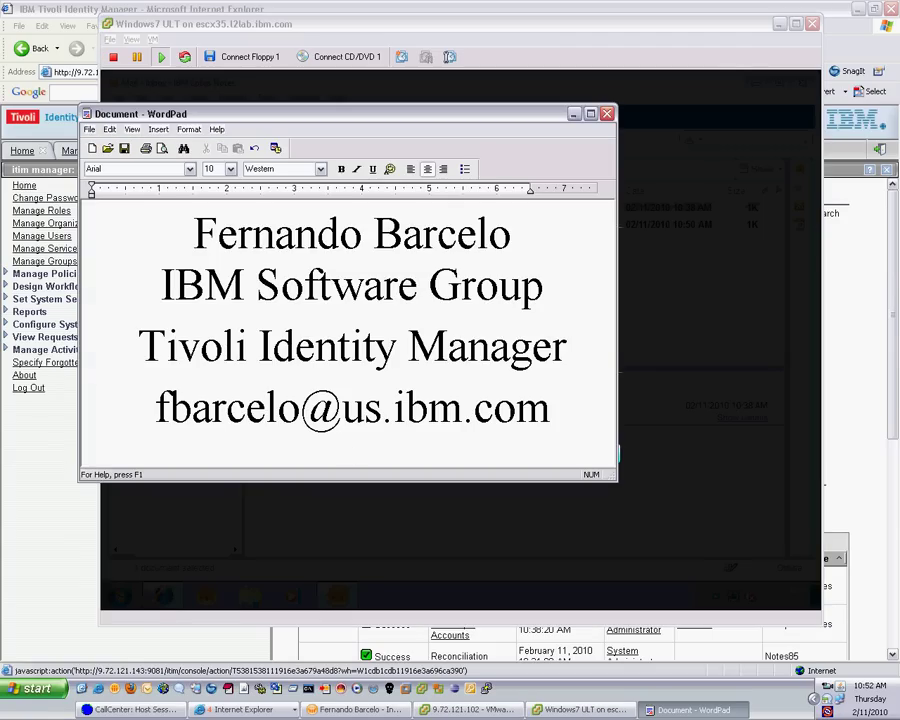